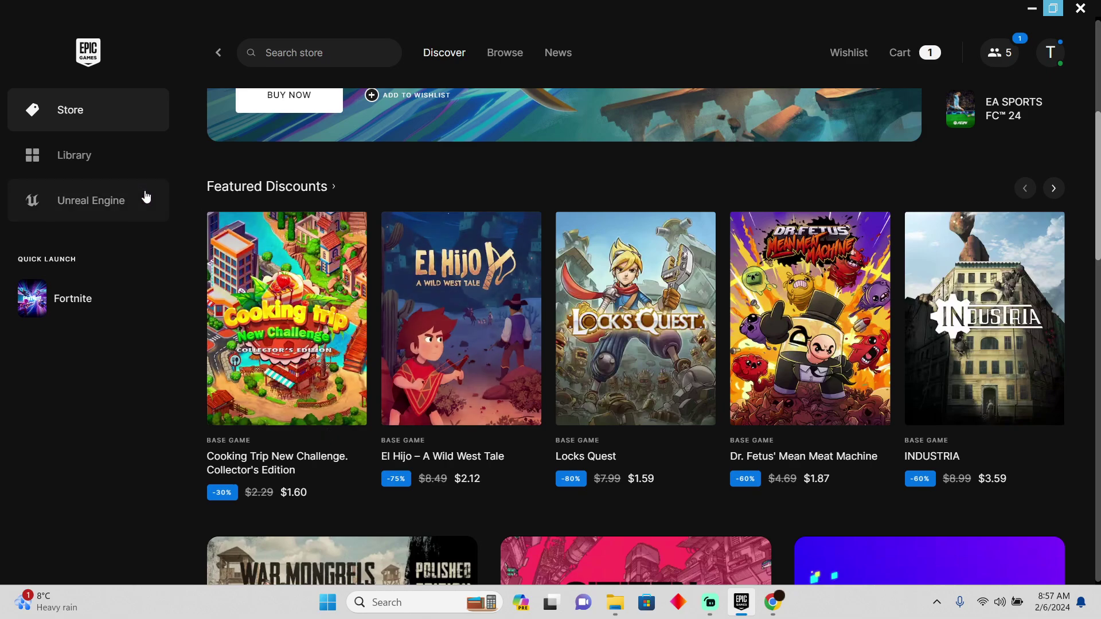
scroll(364, 199, "up", 3)
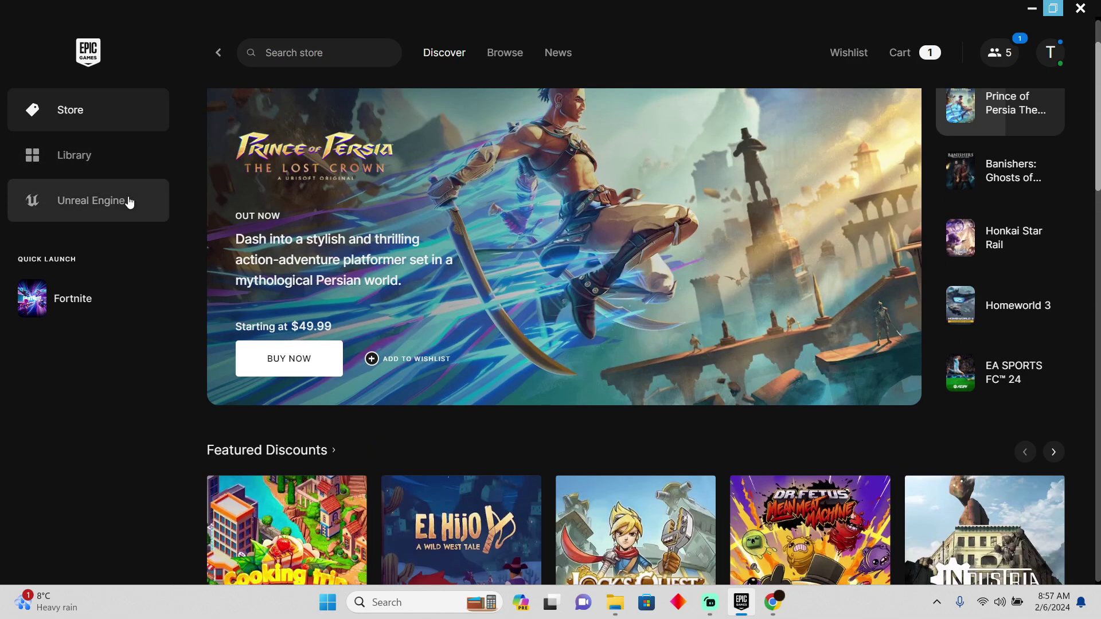
left_click(119, 174)
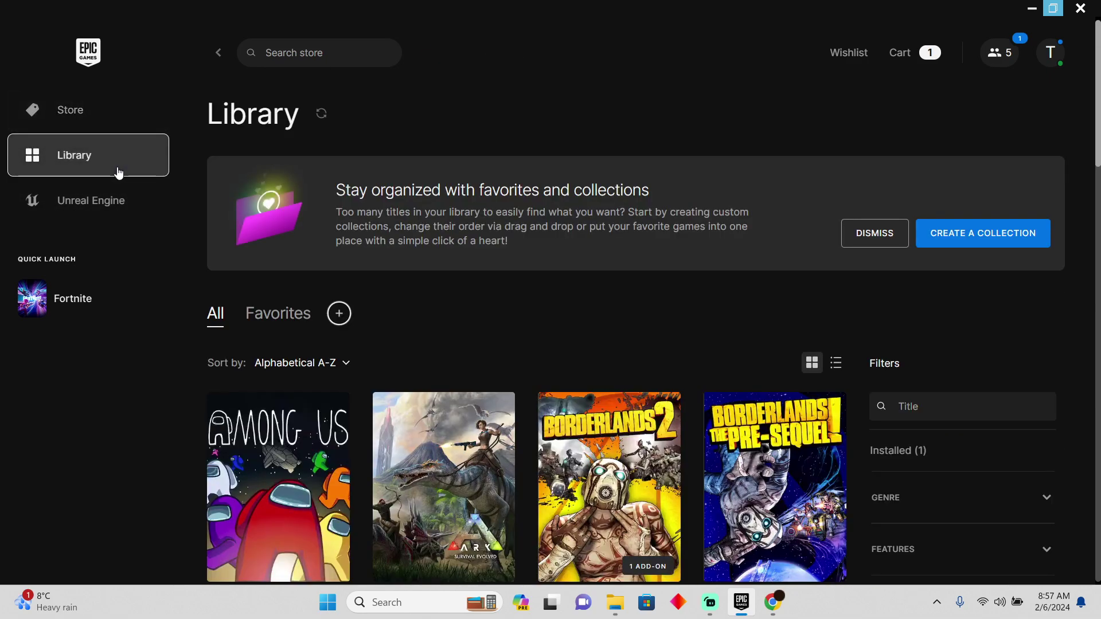
scroll(511, 375, "down", 2)
scroll(512, 374, "down", 1)
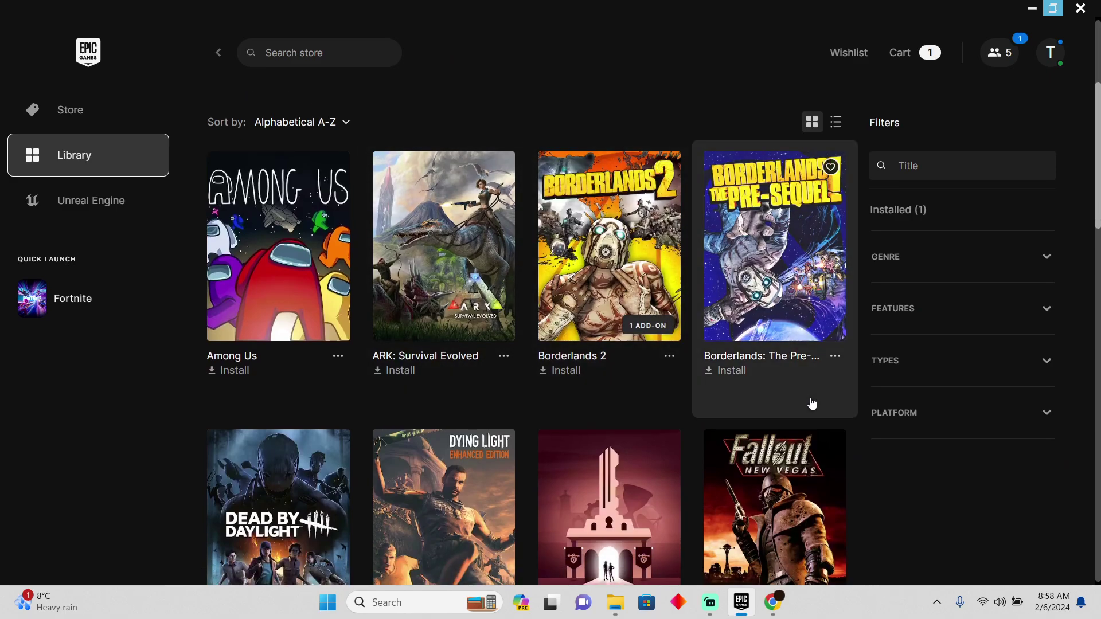
scroll(582, 394, "down", 3)
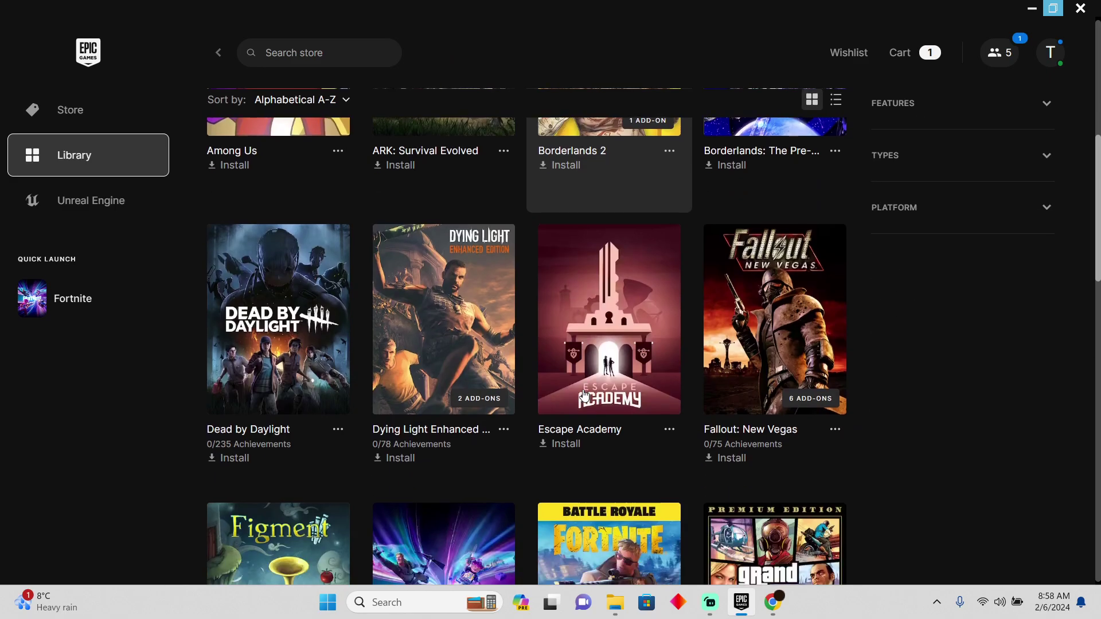
scroll(582, 393, "down", 2)
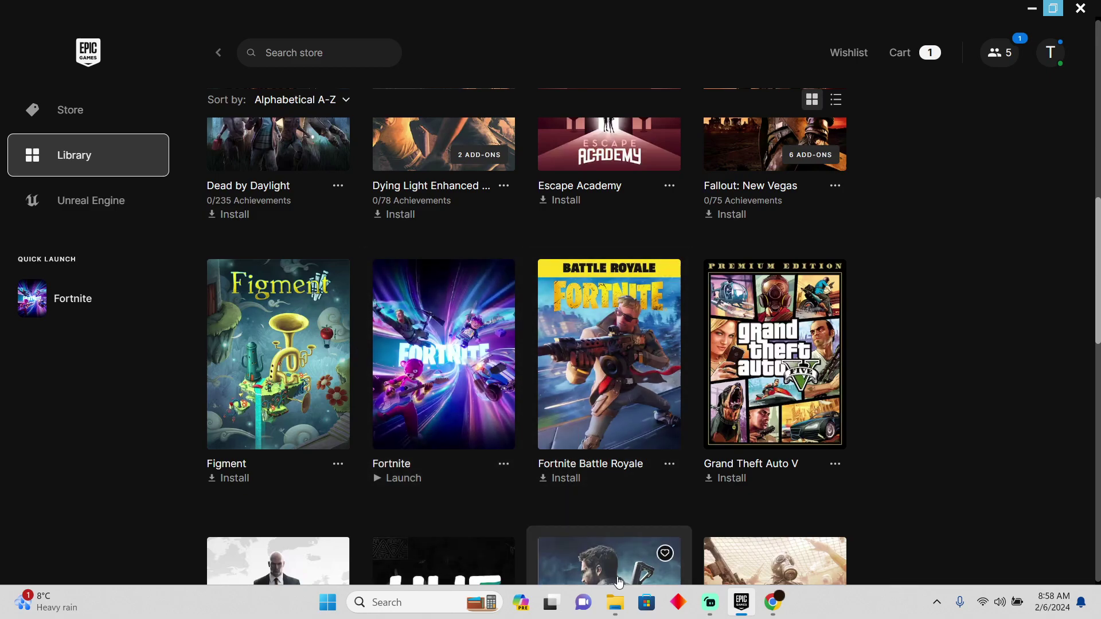
Browse This PC to C:\Program Files\Epic Games to reveal the Fortnite folder.
left_click(615, 602)
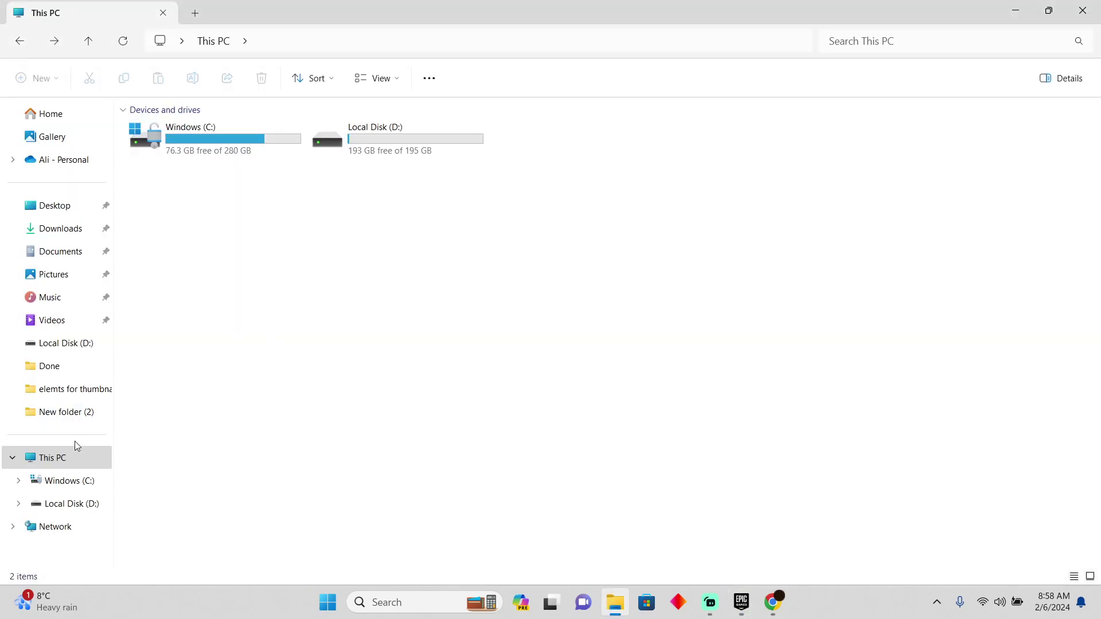
double_click(265, 161)
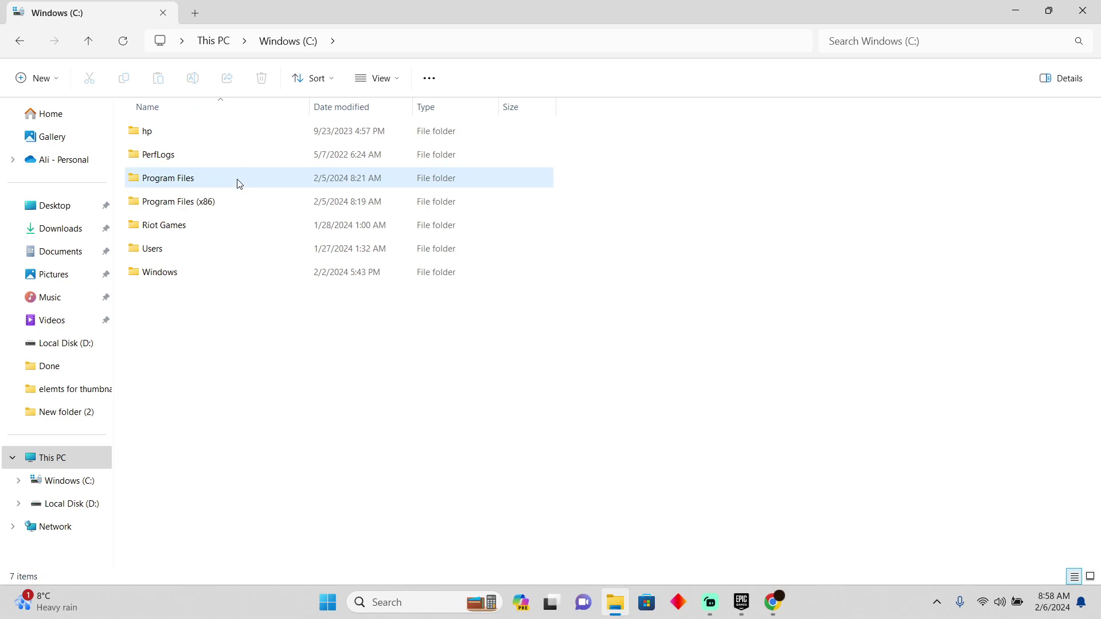
double_click(238, 183)
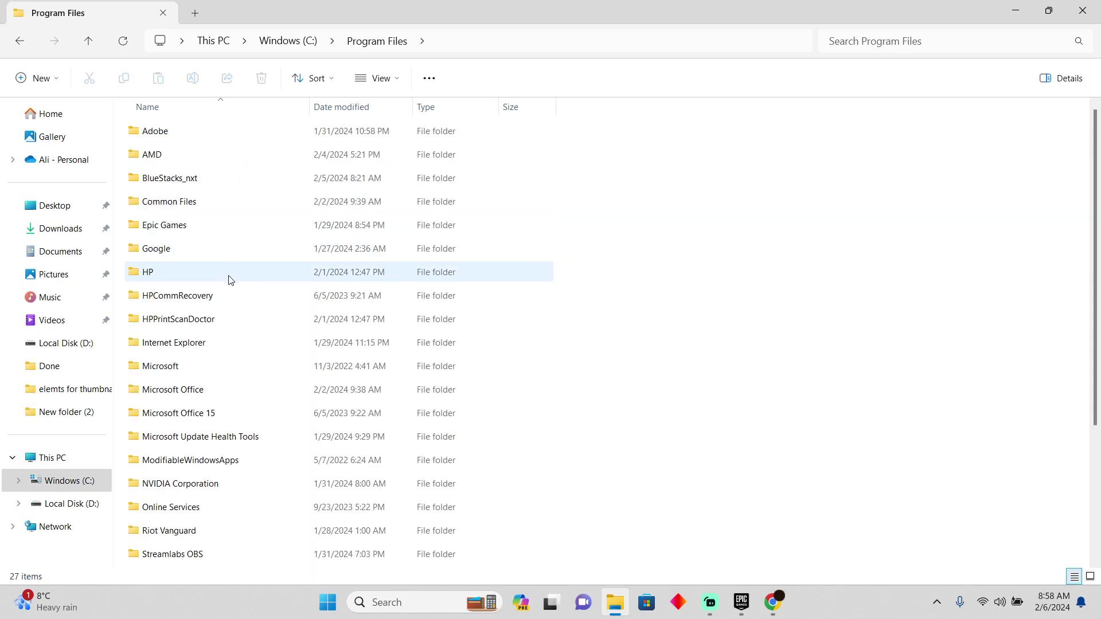
double_click(223, 228)
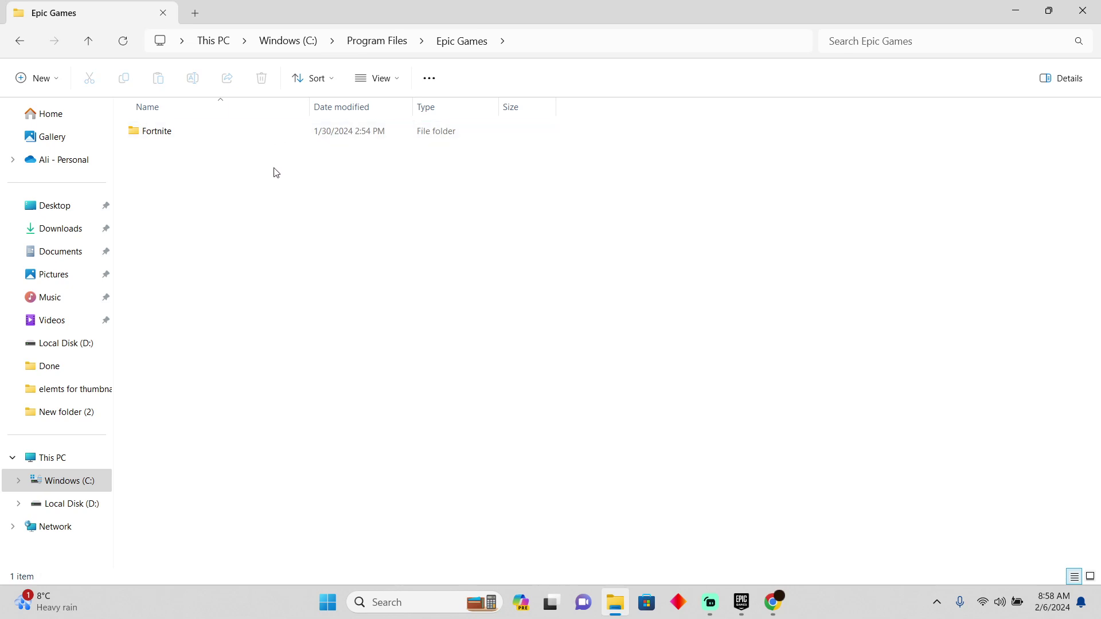
mouse_move(275, 173)
left_mouse_down()
mouse_move(211, 153)
mouse_move(227, 148)
left_mouse_up()
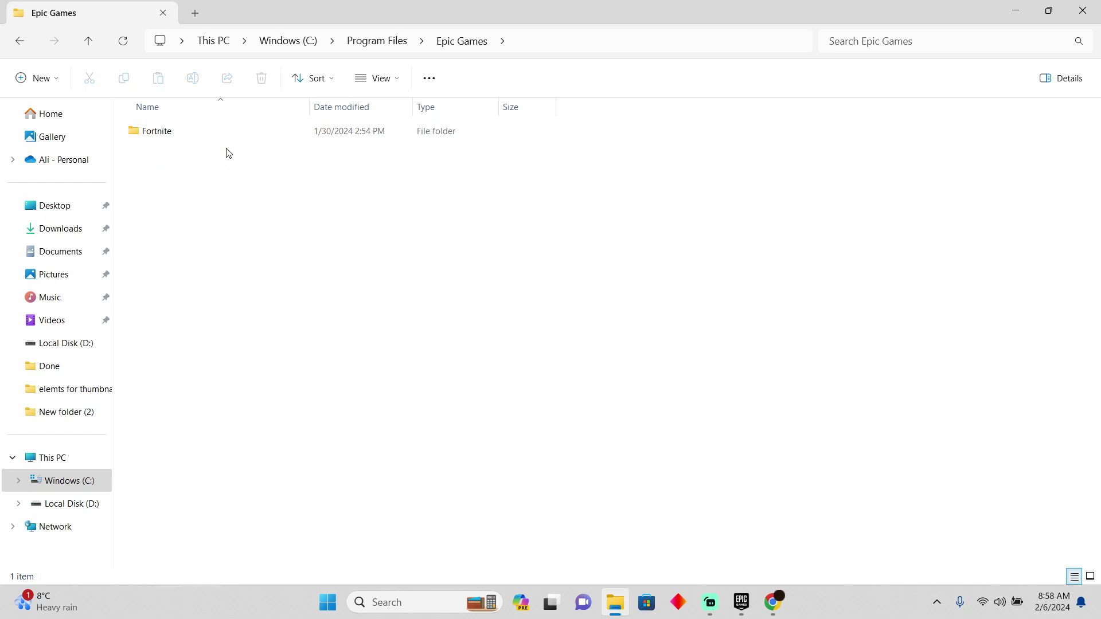